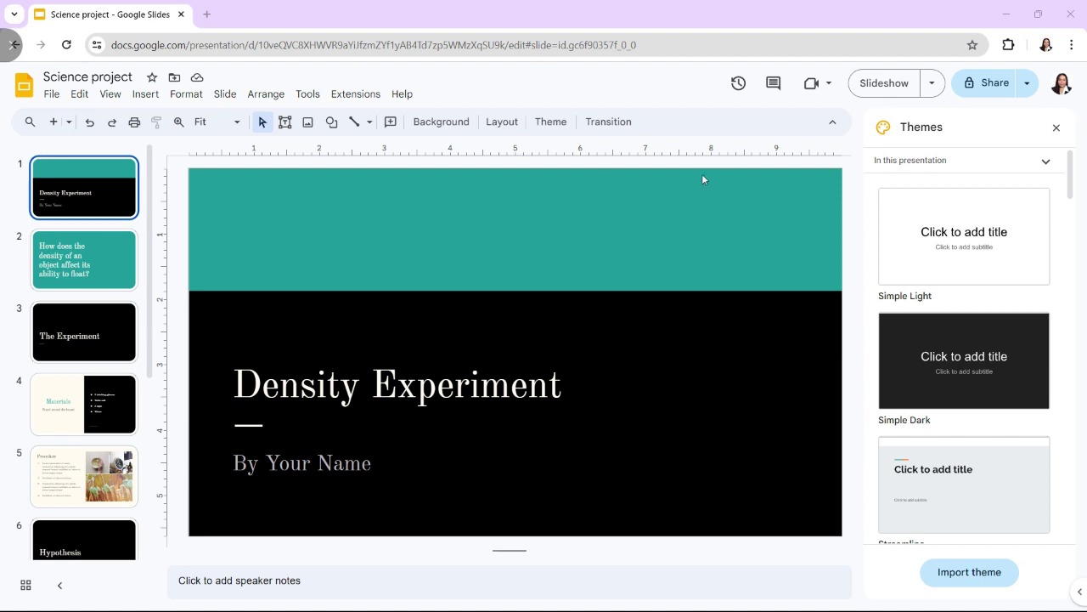
Step: Open the Motion sidebar from the View menu to show transition and animation settings
click(111, 94)
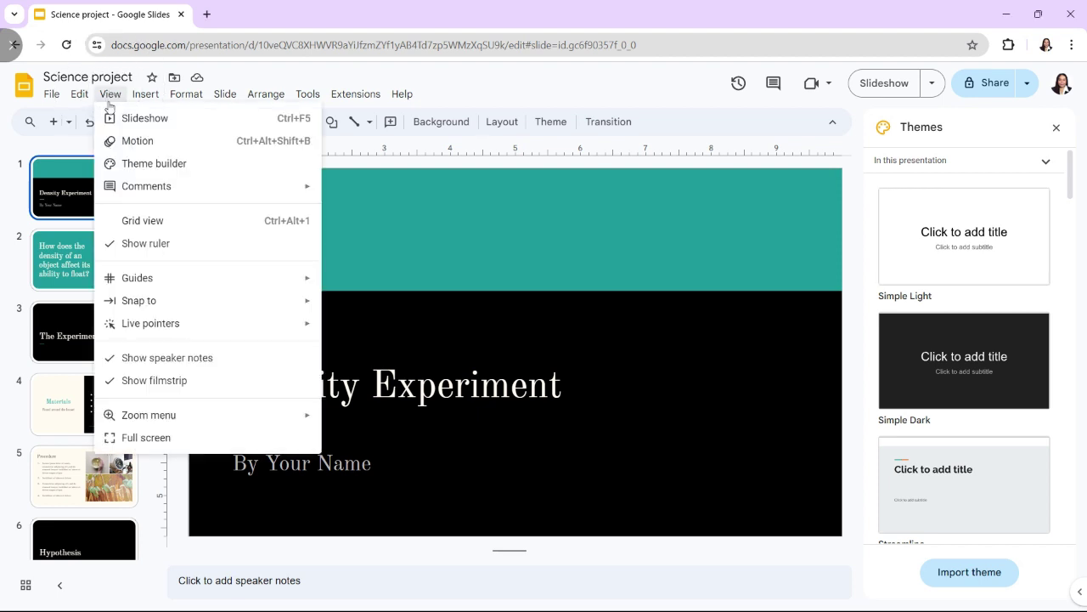
click(121, 143)
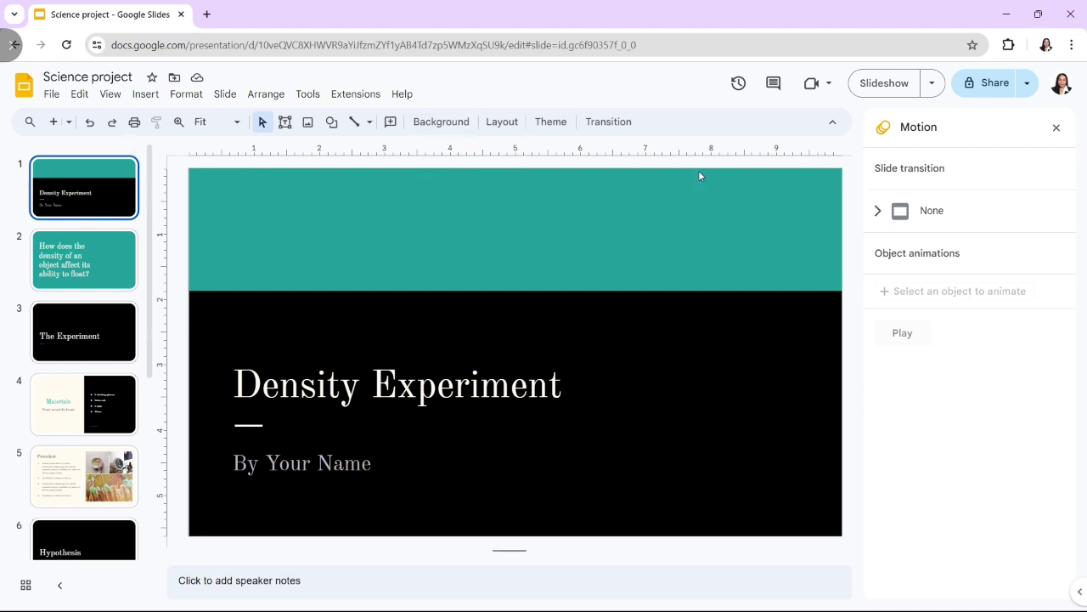
Step: Select the Density Experiment title box and add an animation, changing Appear to Zoom in
click(550, 384)
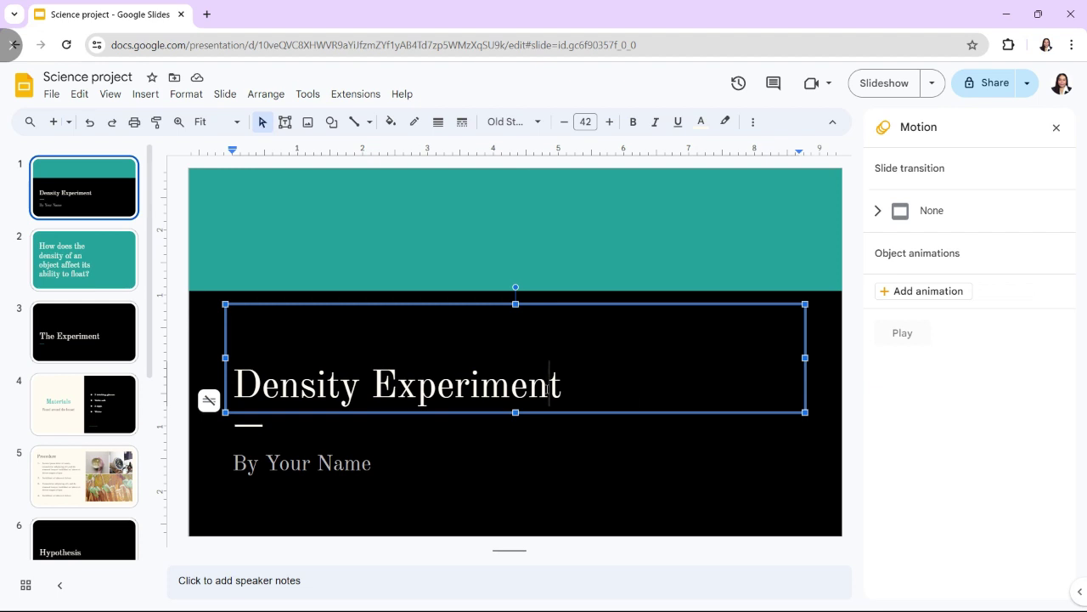
triple_click(550, 384)
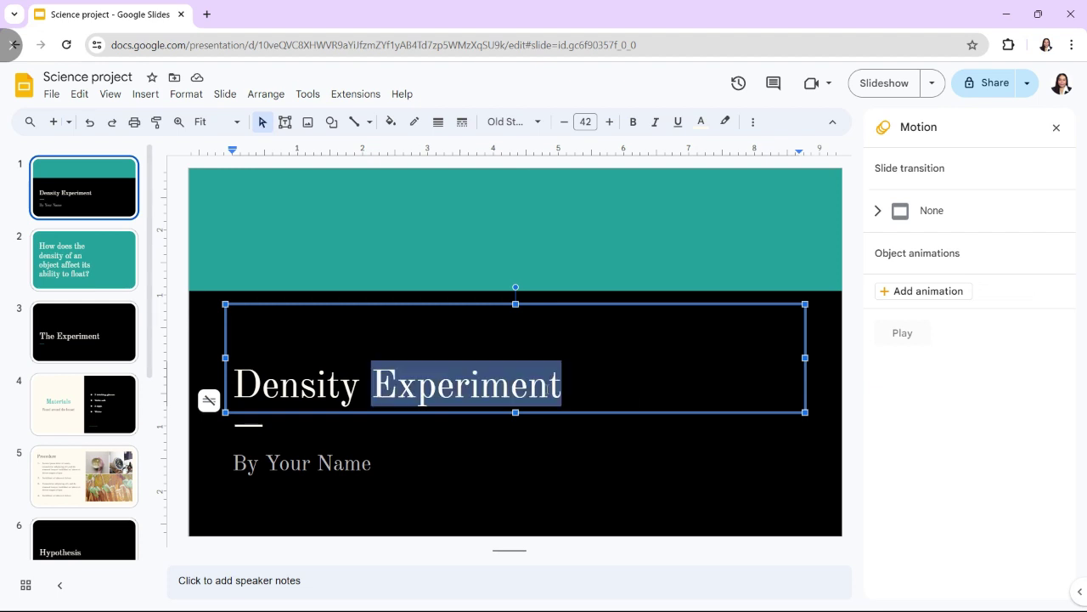
key(Escape)
key(Escape)
triple_click(491, 389)
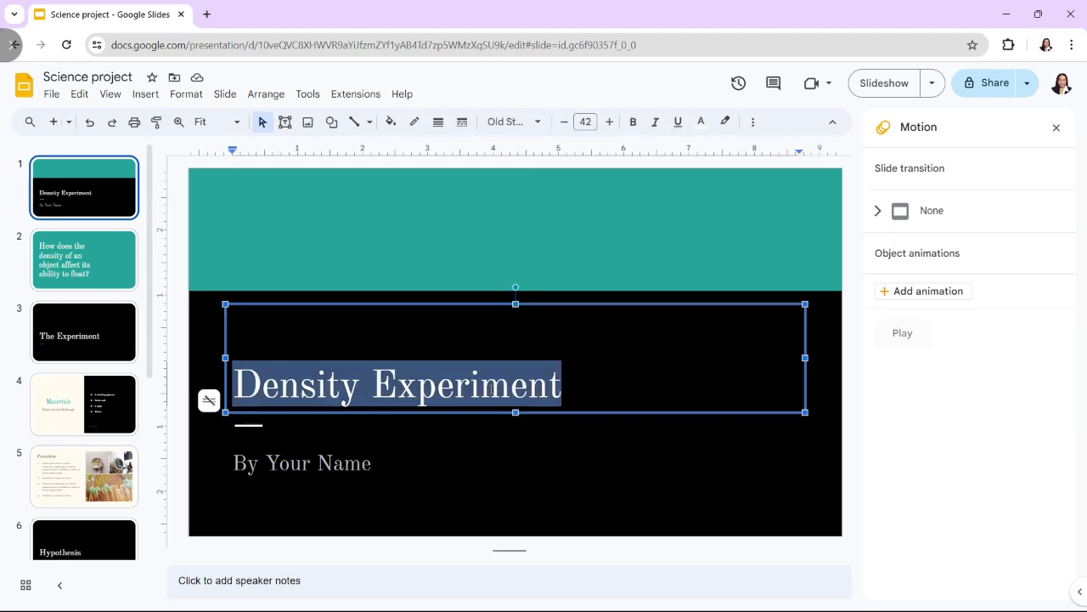
click(894, 293)
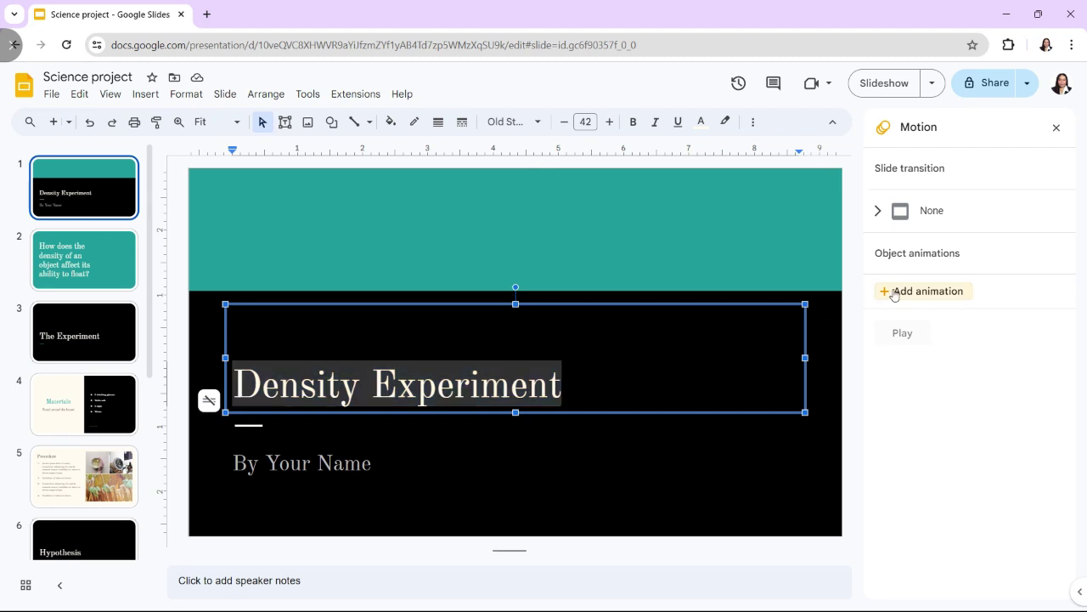
click(899, 348)
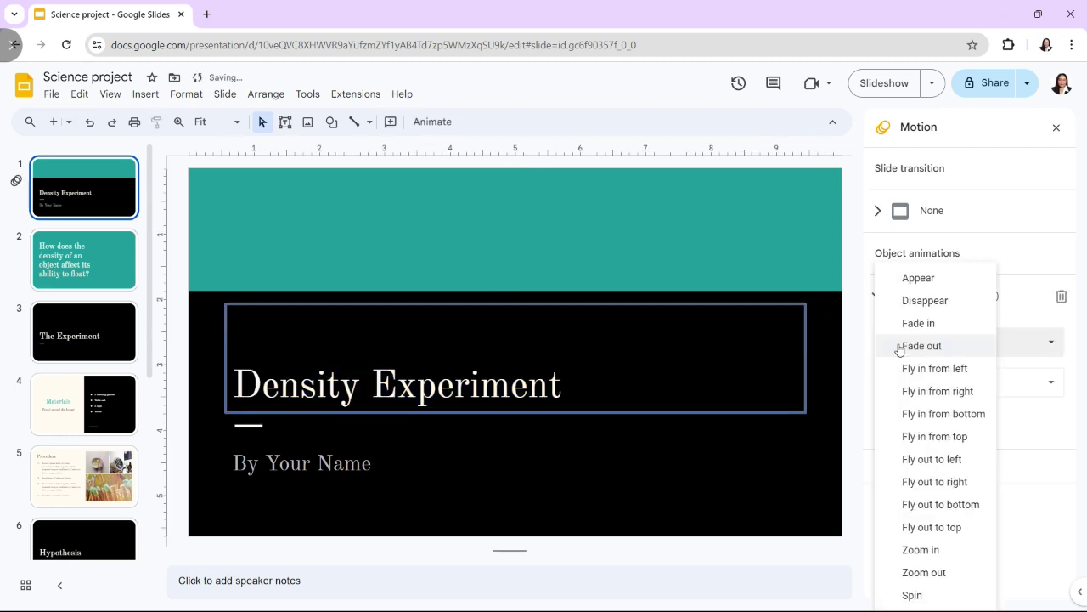
click(930, 551)
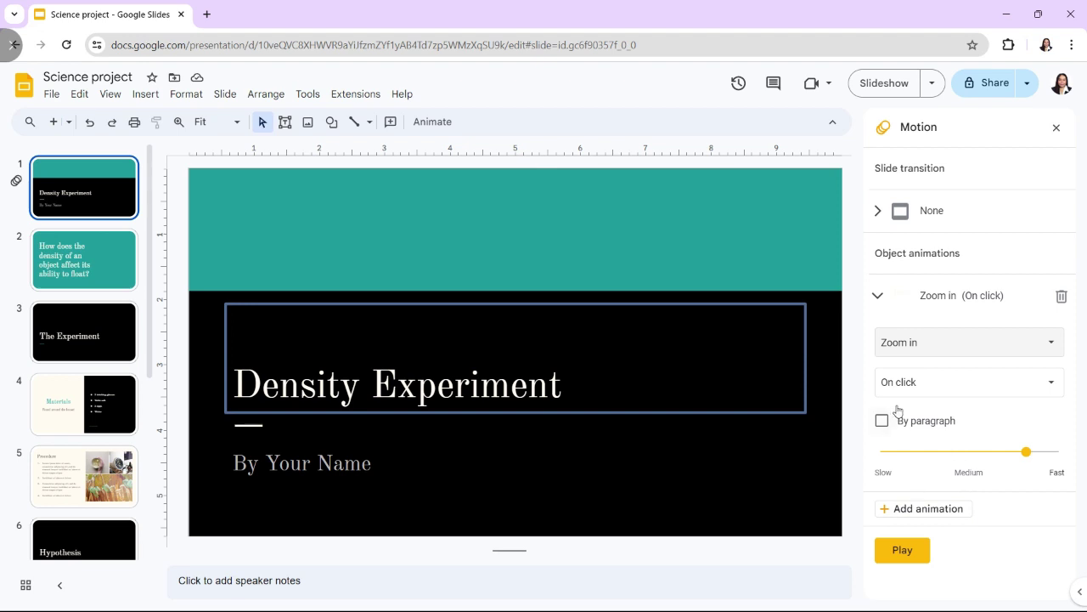
Step: Keep the title's Zoom in on click and slow its speed to about 4.4 seconds
click(911, 383)
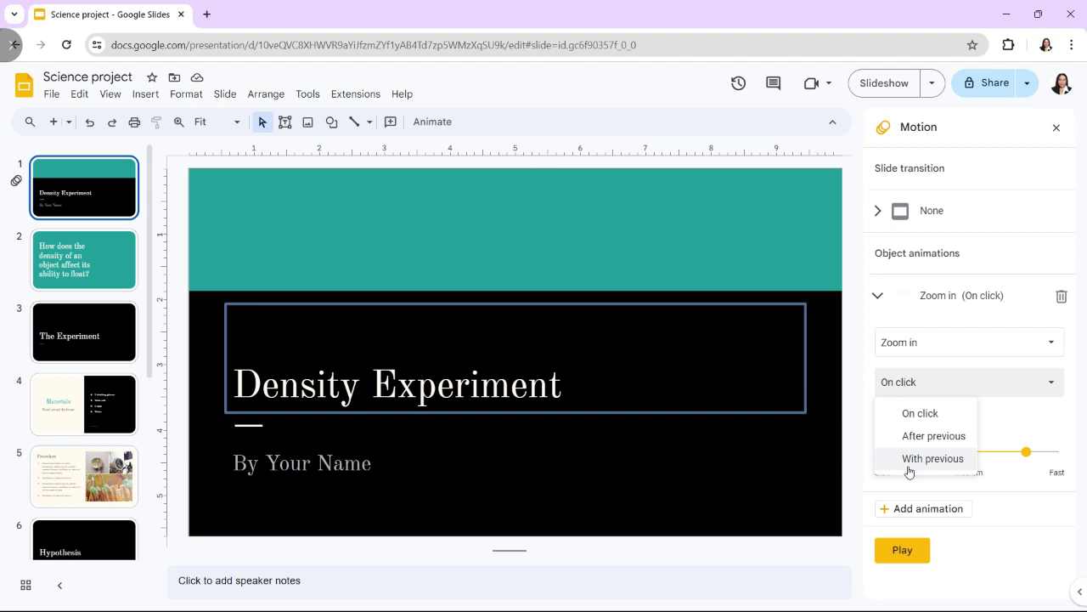
click(916, 415)
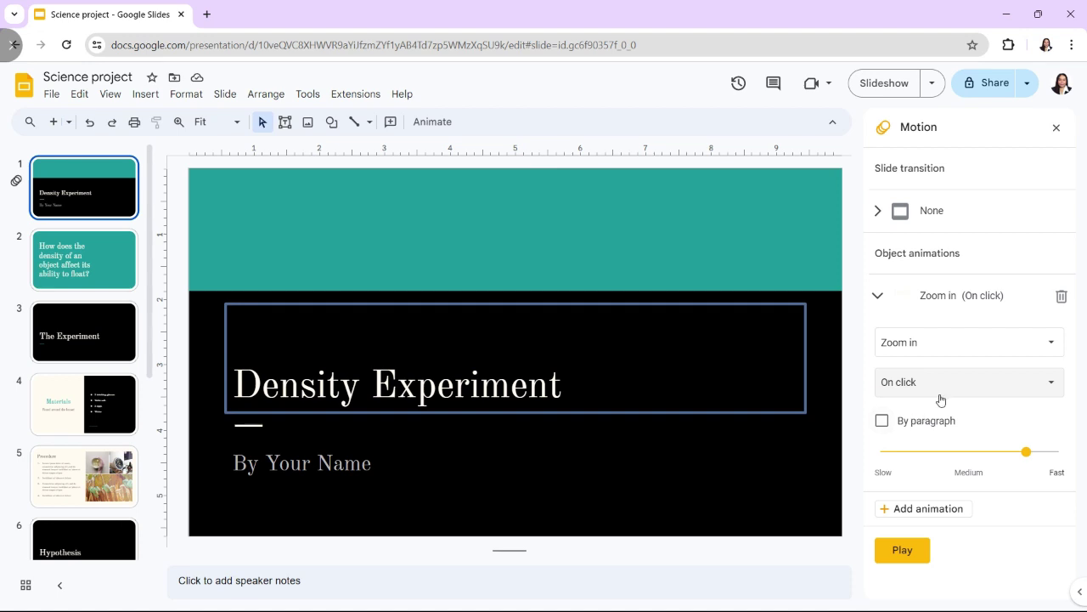
drag(1026, 458, 886, 453)
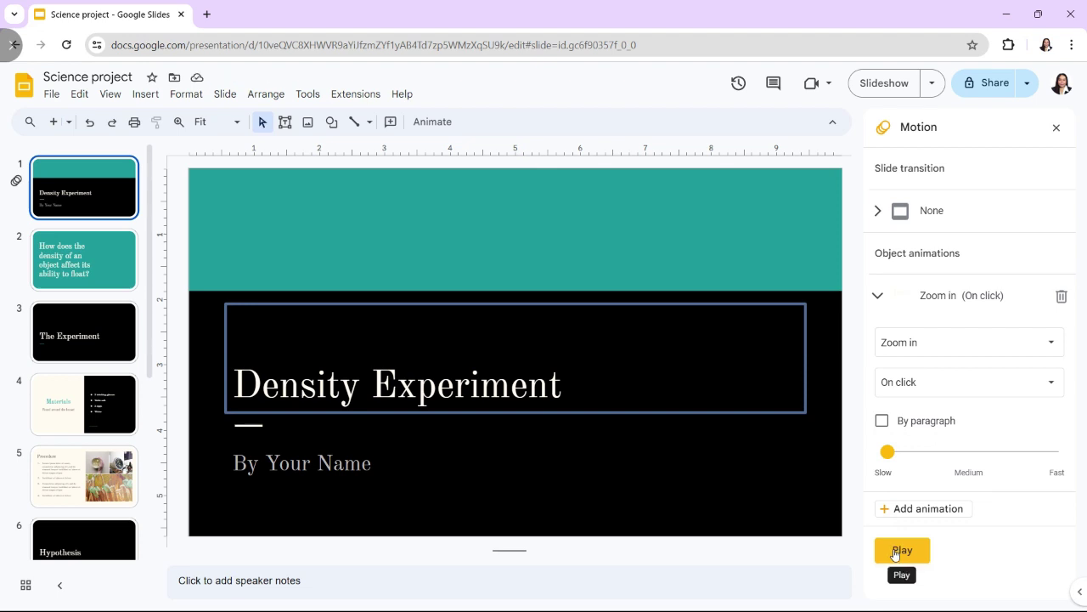
Step: Preview the title's slow Zoom in, then go to the Procedure slide (slide 5)
click(896, 553)
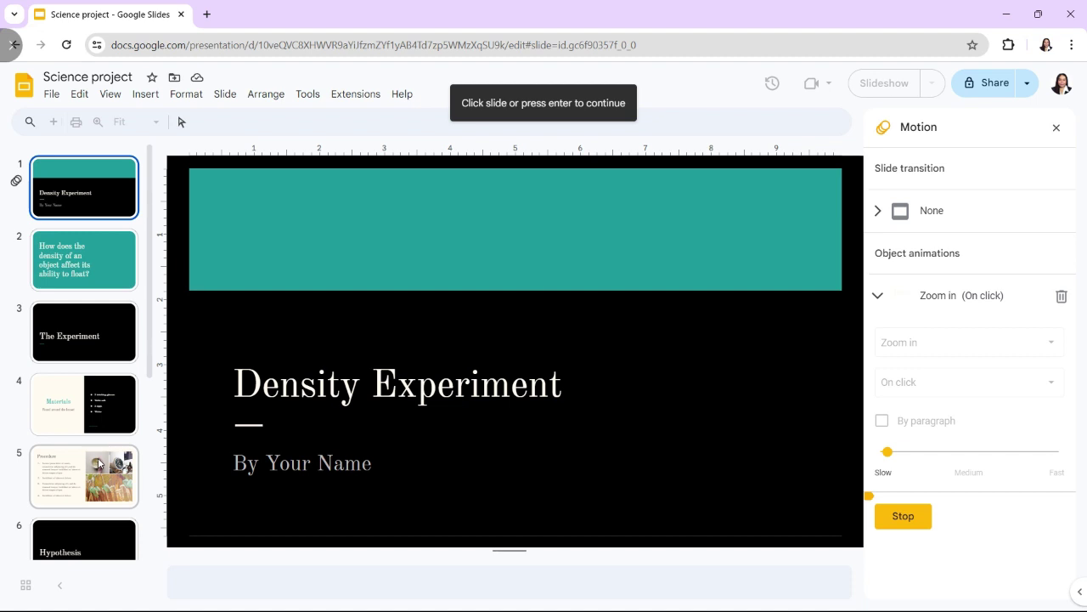
click(98, 463)
Step: Bring the Motion sidebar back through View > Motion
click(577, 307)
click(182, 230)
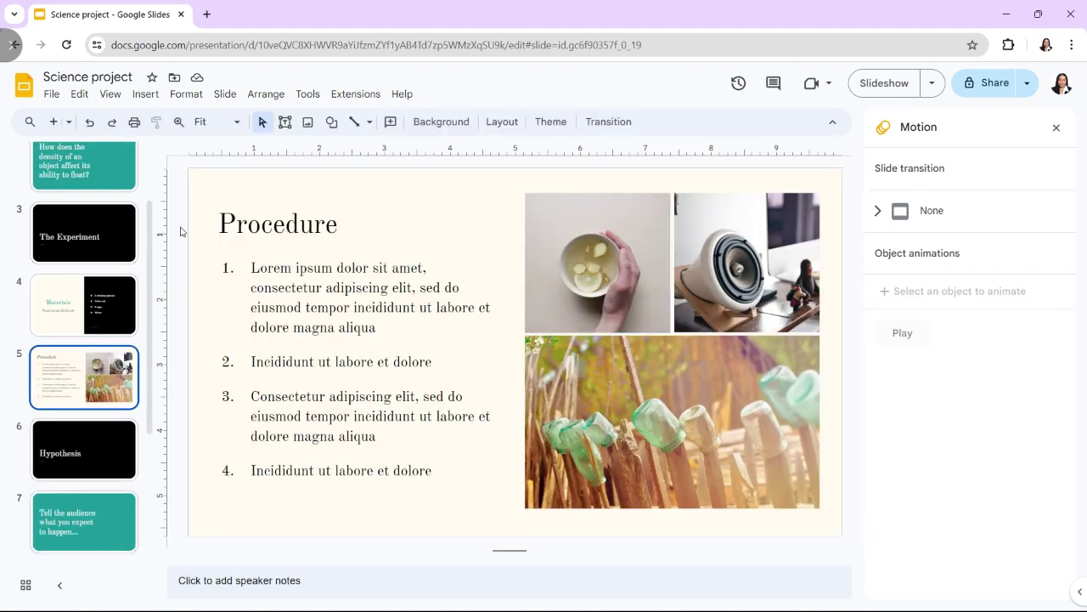
click(122, 105)
click(117, 140)
Step: Give the top-left lemon-slices photo an Appear on-click animation and preview it
click(600, 292)
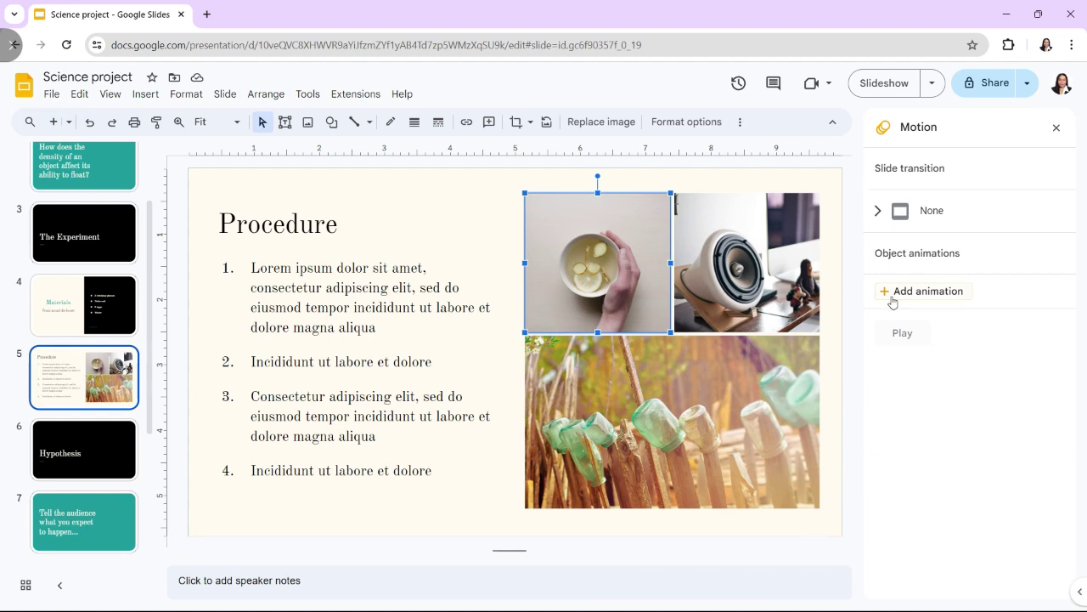
click(892, 292)
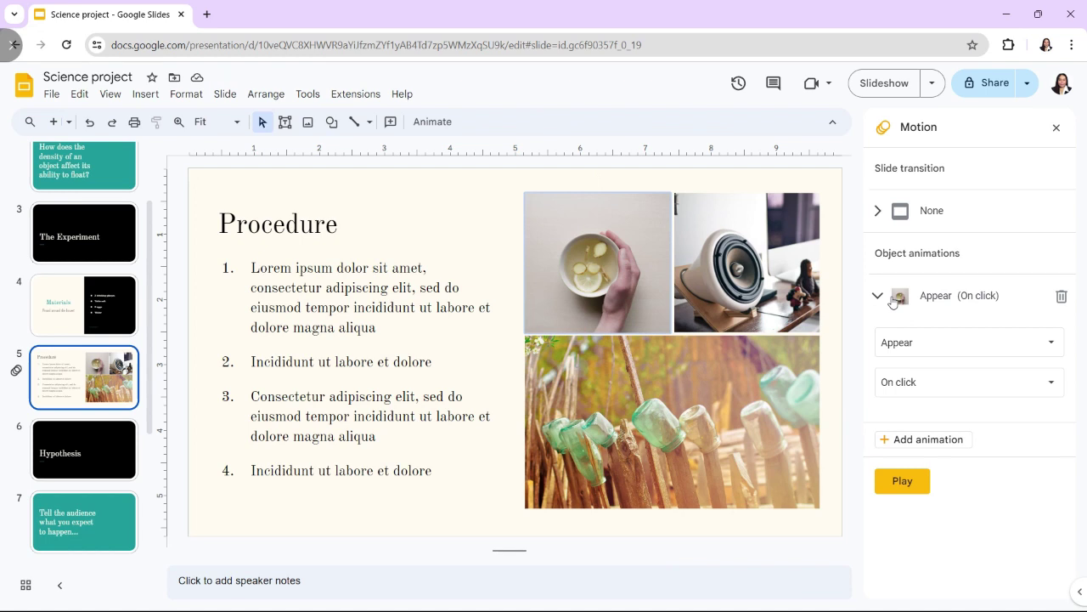
click(898, 483)
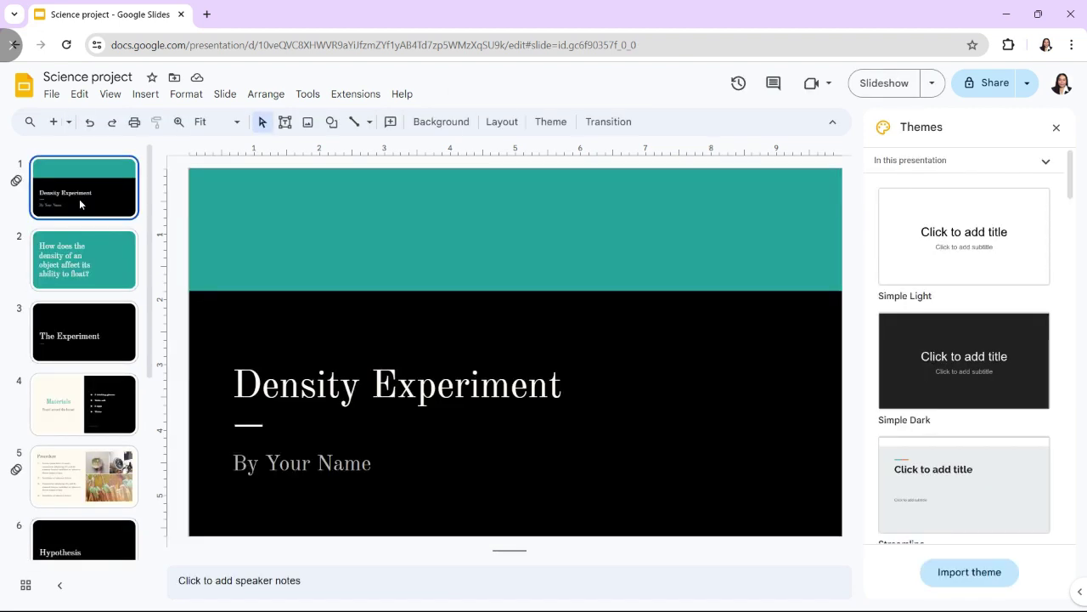
Step: Show the title slide's Slide transition section and open its transition type dropdown
click(606, 134)
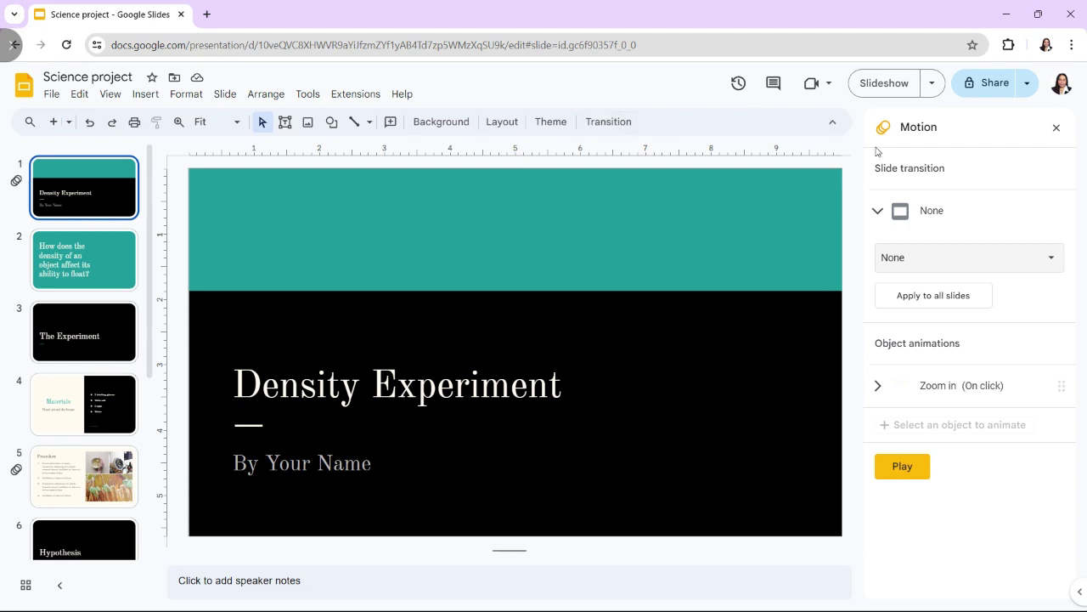
click(879, 214)
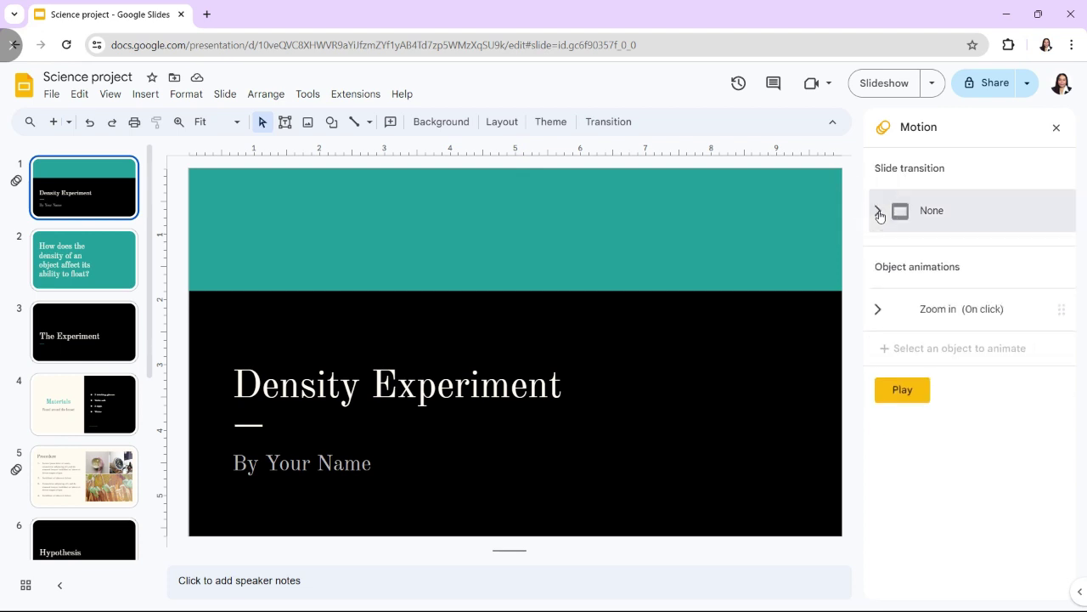
click(879, 214)
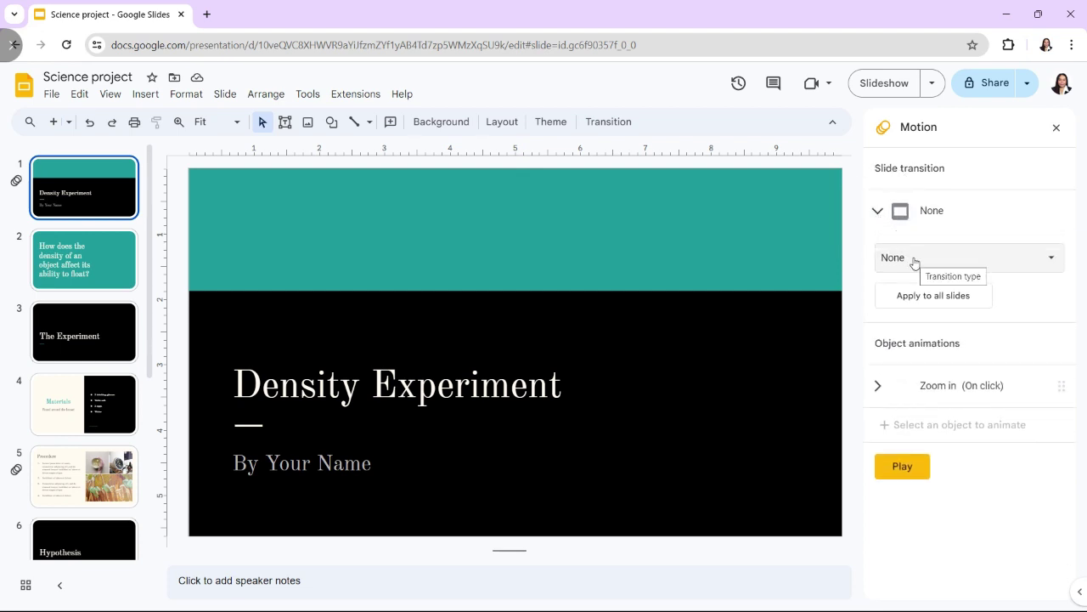
click(915, 260)
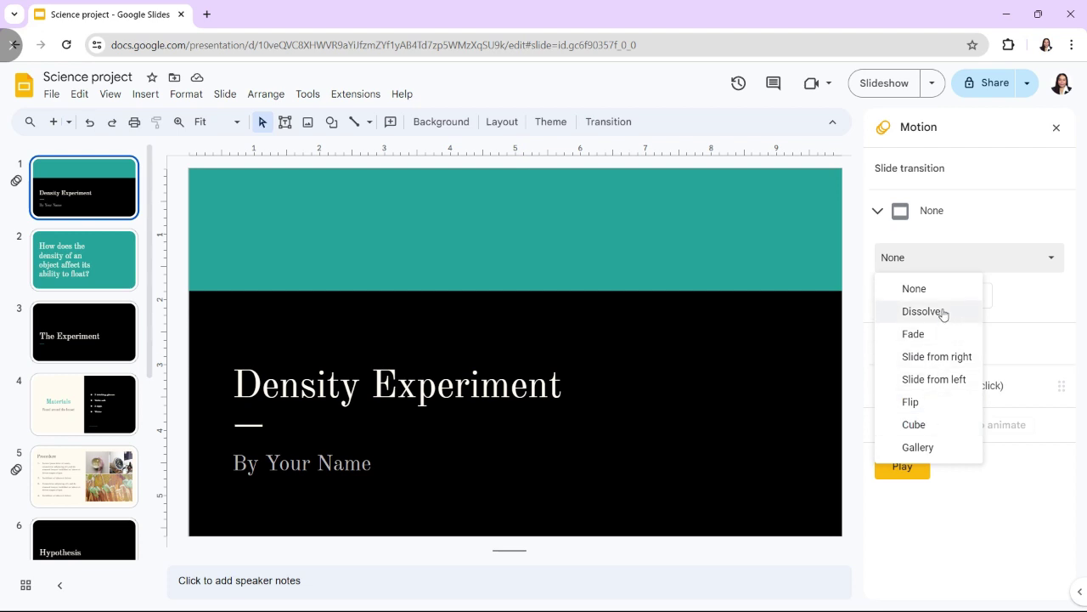
Step: Choose Dissolve and, after trying slower speeds, set its speed slider back to Medium
click(942, 313)
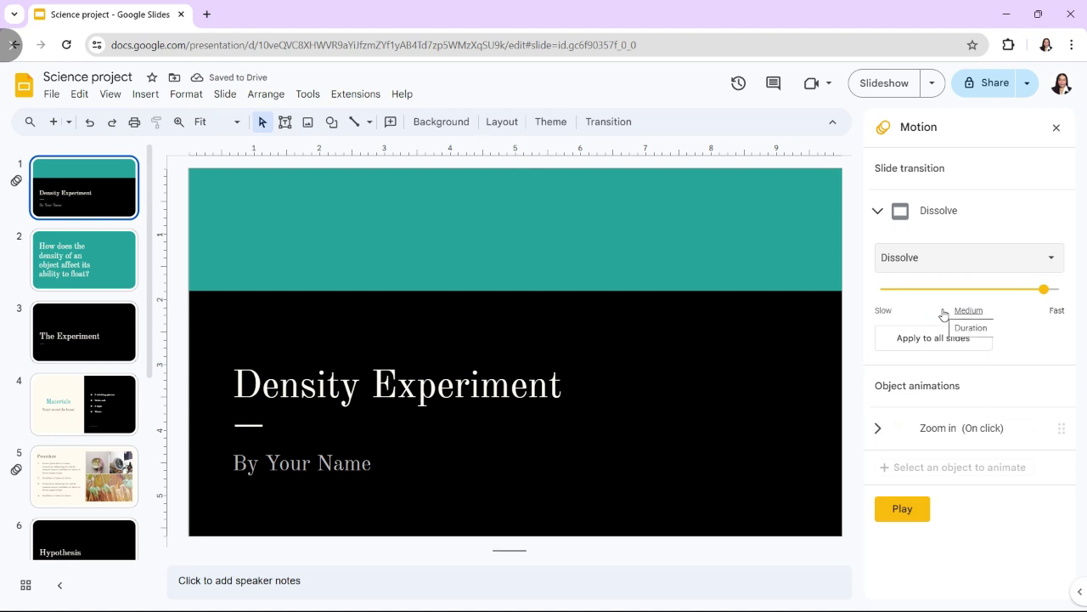
drag(1044, 289, 975, 321)
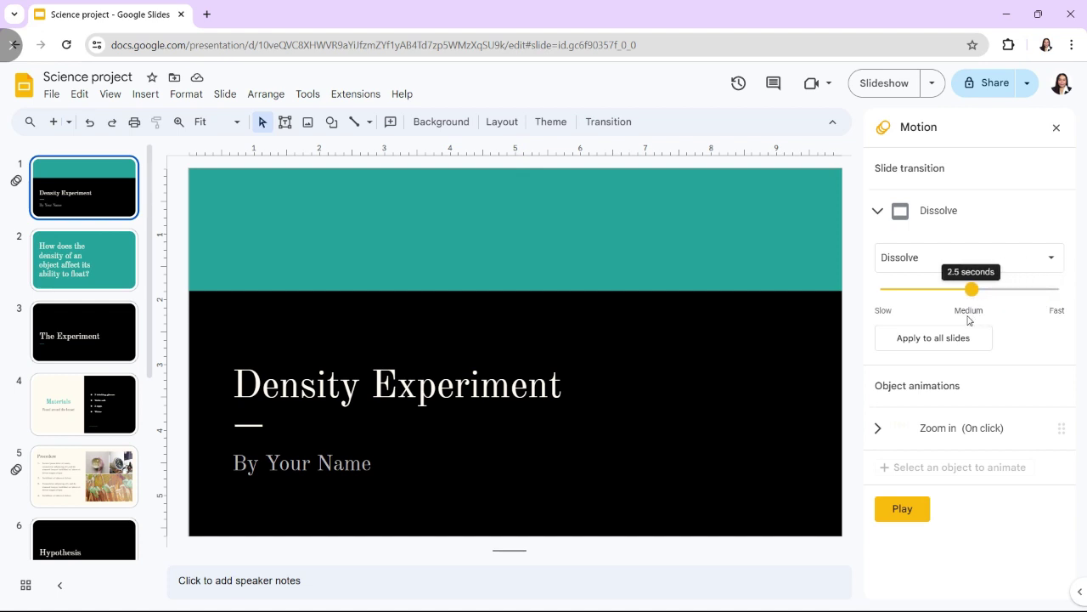
drag(968, 319, 963, 318)
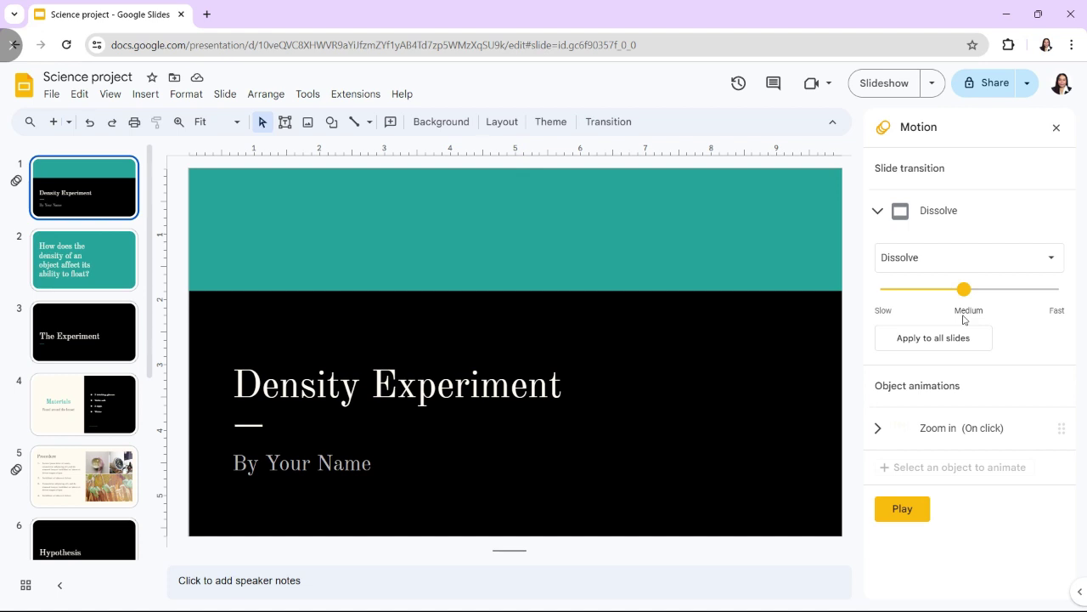
drag(964, 319, 914, 311)
drag(916, 289, 973, 289)
Step: Apply the medium Dissolve to all slides and play a preview of it
click(898, 349)
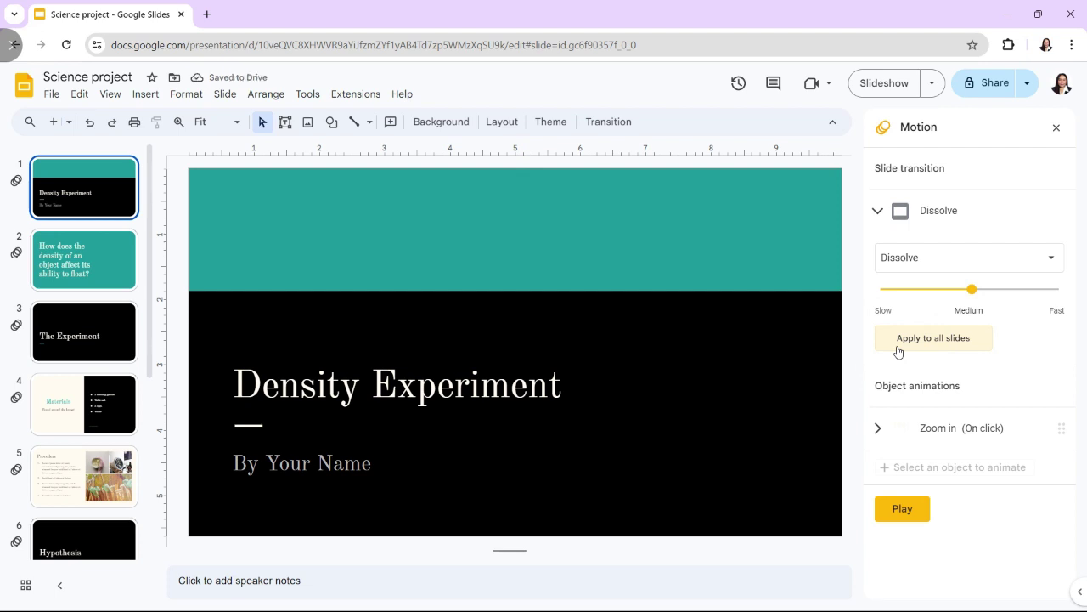
click(905, 509)
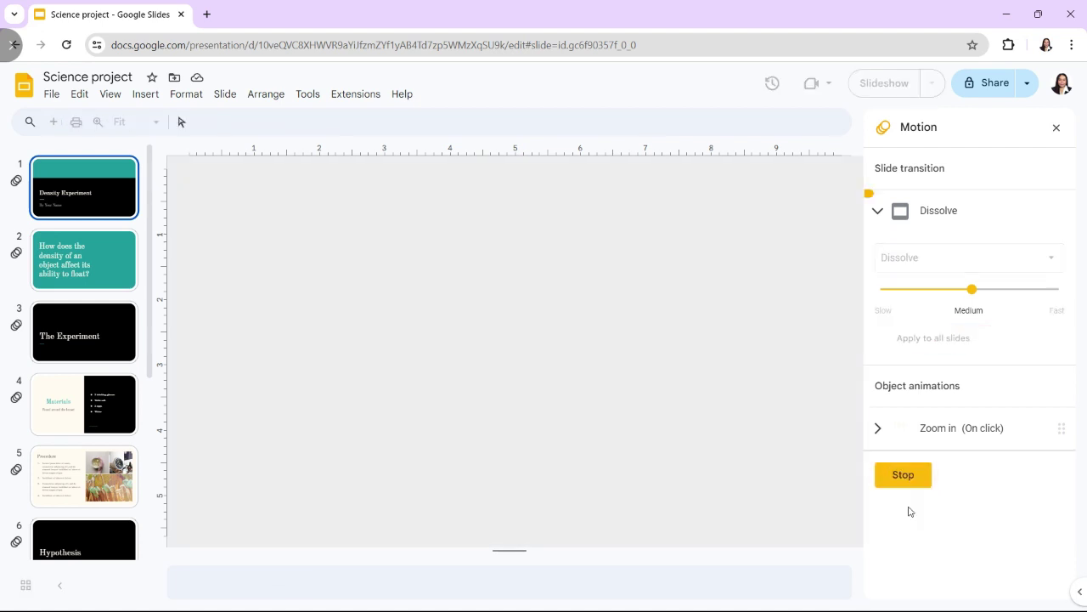